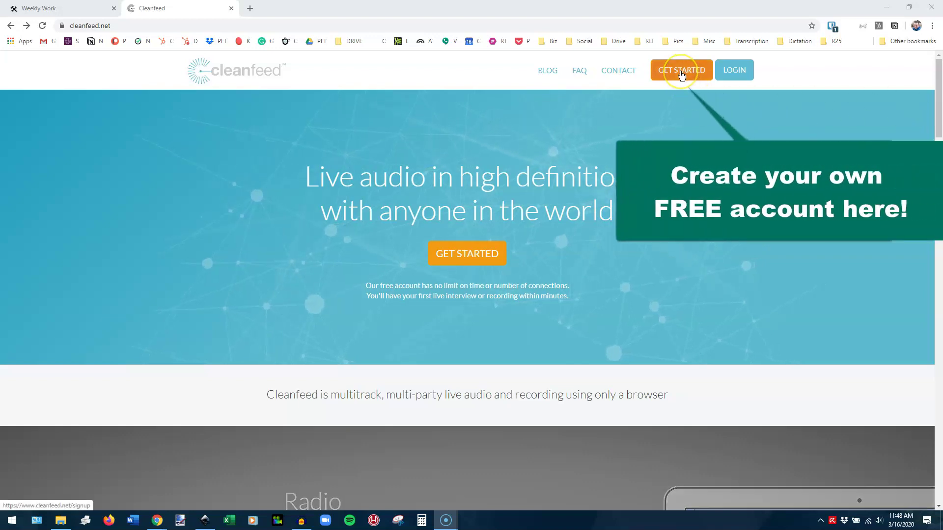
# - Sign in to the studio using the login and password autofilled by the password manager
pyautogui.click(746, 73)
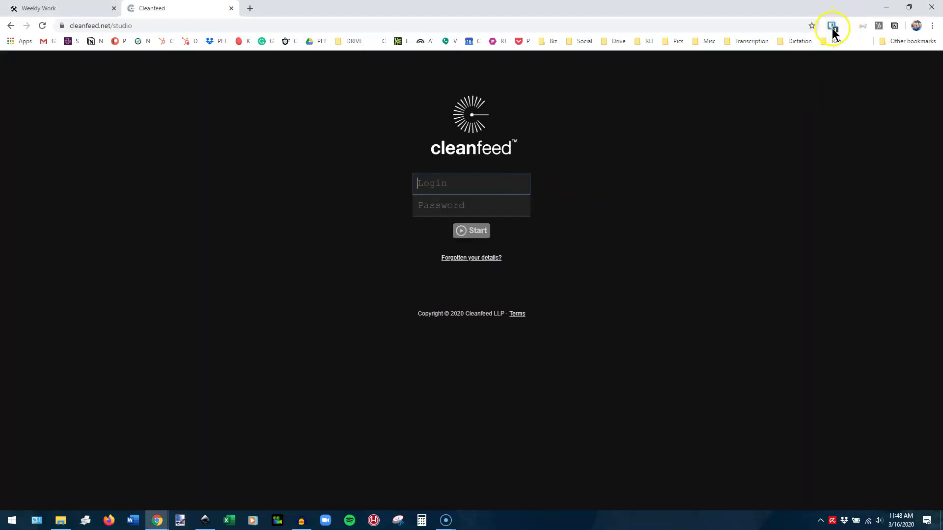
pyautogui.click(834, 28)
pyautogui.click(768, 84)
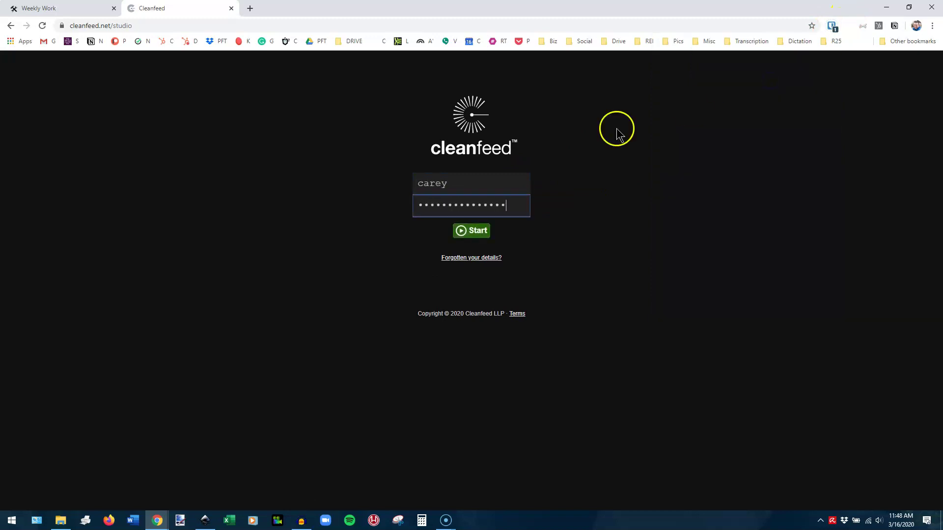
pyautogui.click(474, 231)
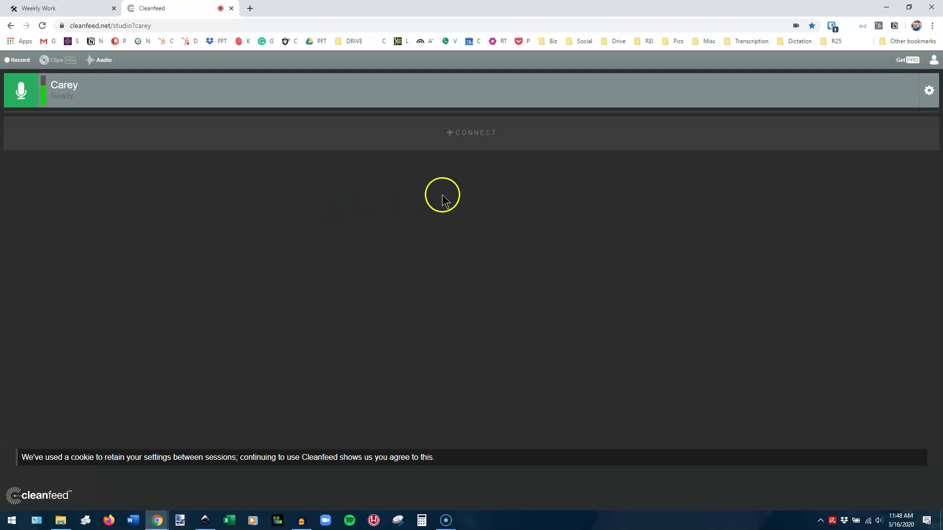
# - Switch the channel's audio input to Desktop Microphone (RODE Podcaster v2) and collapse the settings
pyautogui.click(928, 91)
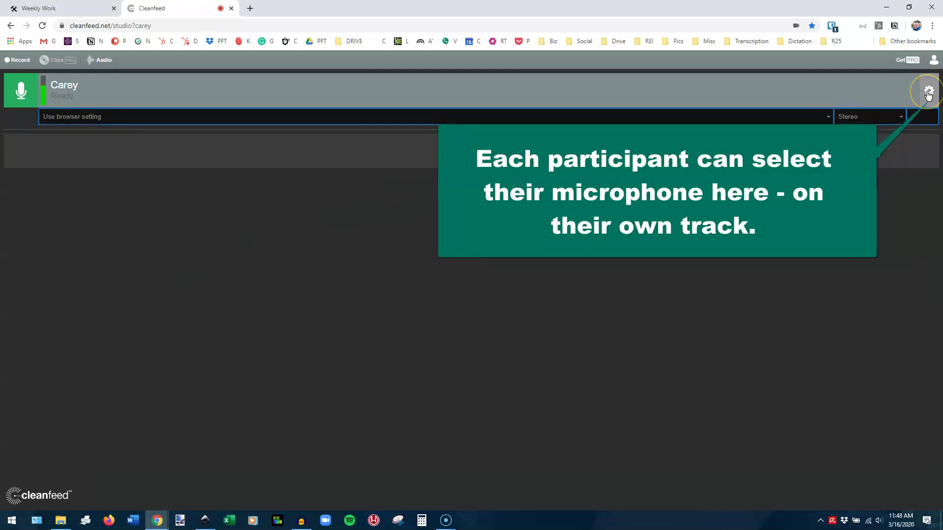
pyautogui.click(821, 117)
pyautogui.moveTo(824, 125); pyautogui.dragTo(805, 162)
pyautogui.click(831, 265)
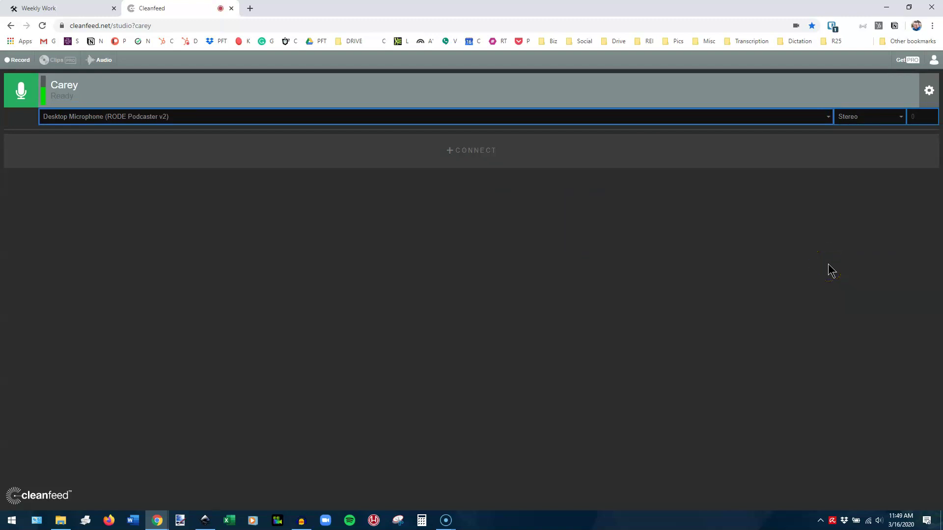
pyautogui.click(626, 224)
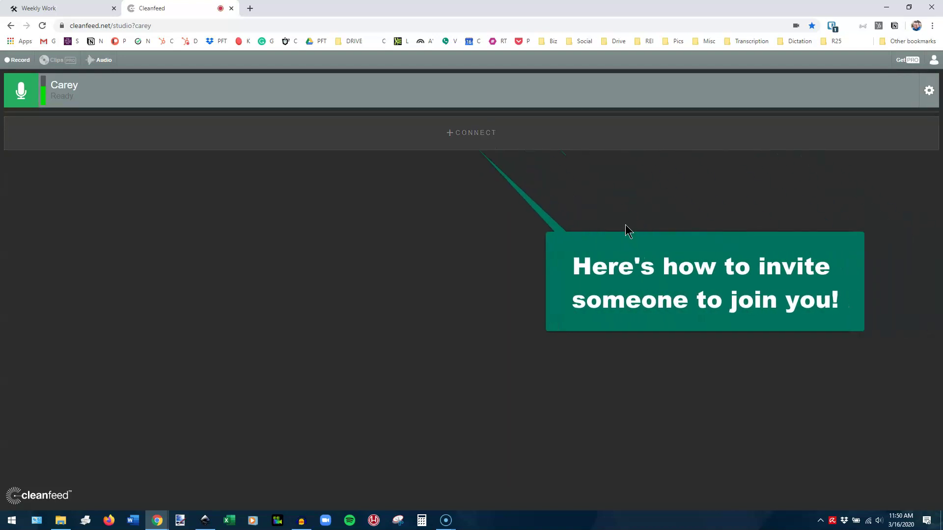
# - Open the Invite someone dialog from + CONNECT and focus its Name and Email fields
pyautogui.click(480, 133)
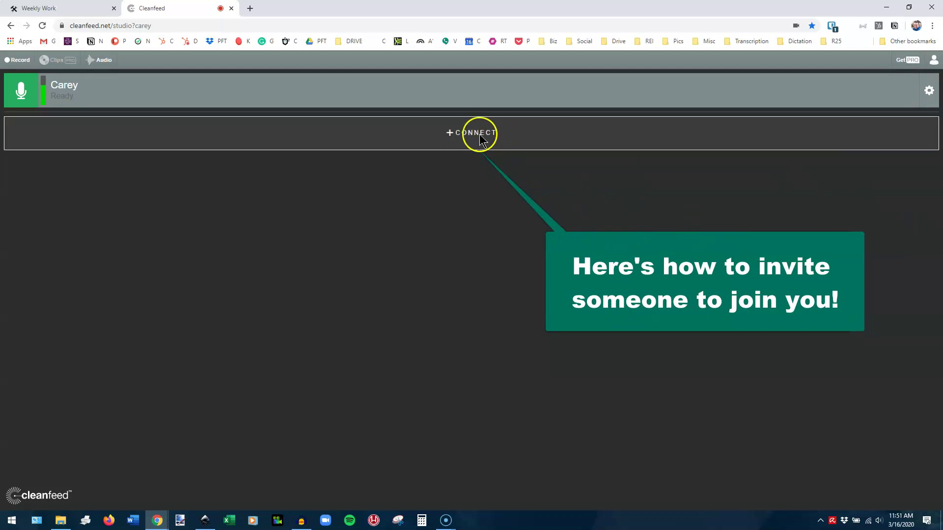
pyautogui.click(189, 184)
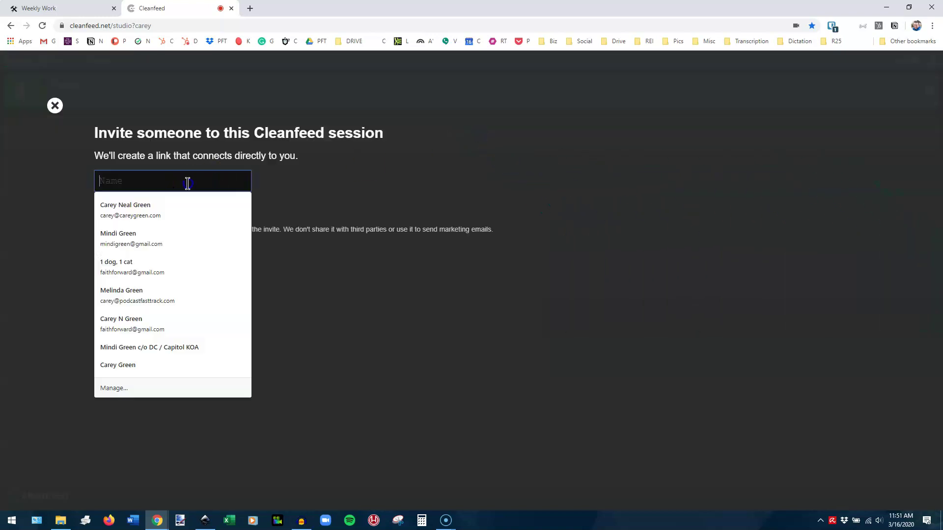
pyautogui.click(333, 185)
pyautogui.click(223, 206)
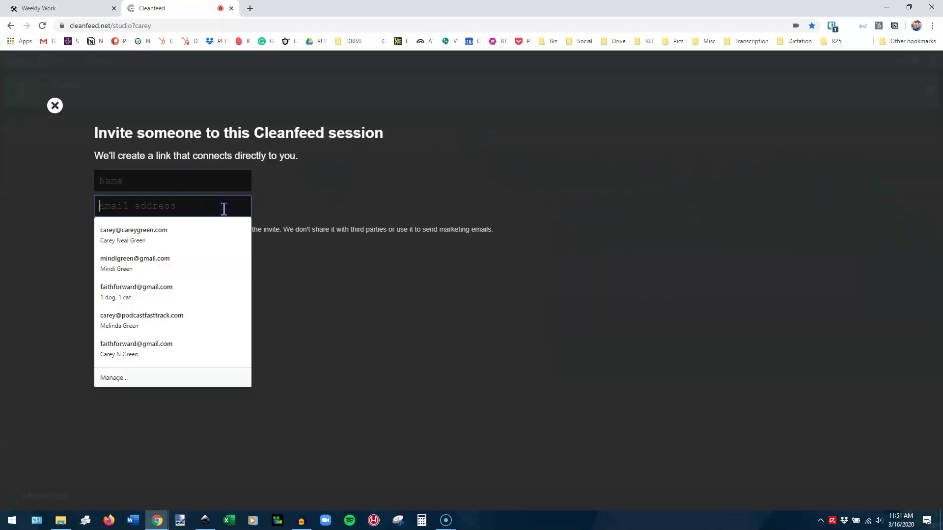
pyautogui.click(413, 190)
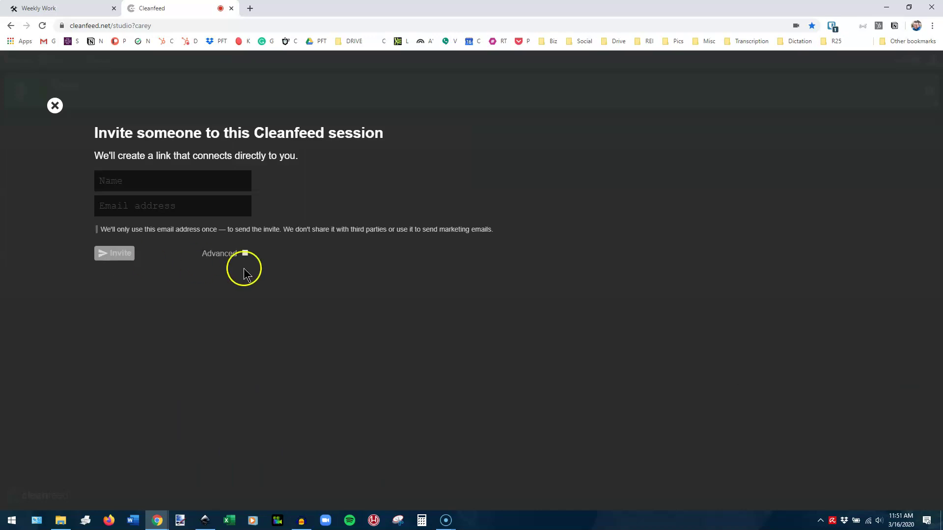
# - Under Advanced, set Send by email to 'I'll share the link myself'
pyautogui.click(245, 253)
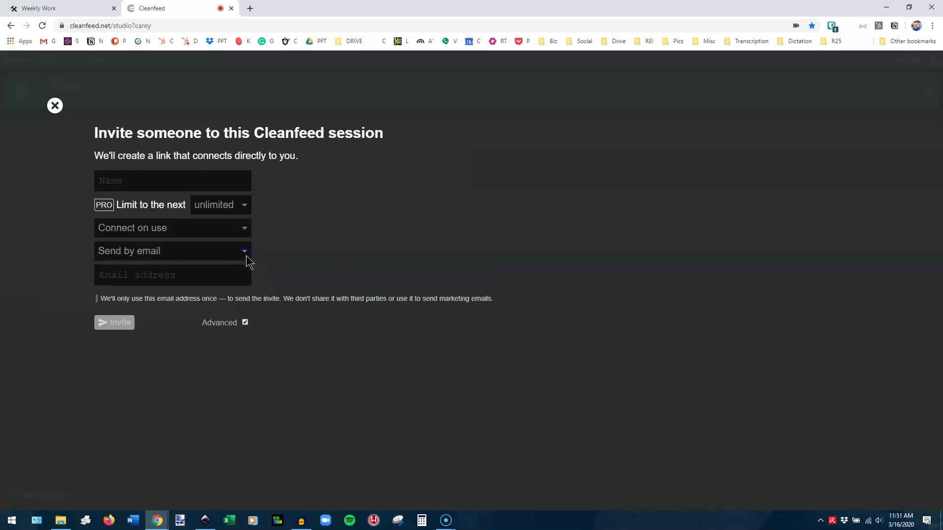
pyautogui.click(247, 256)
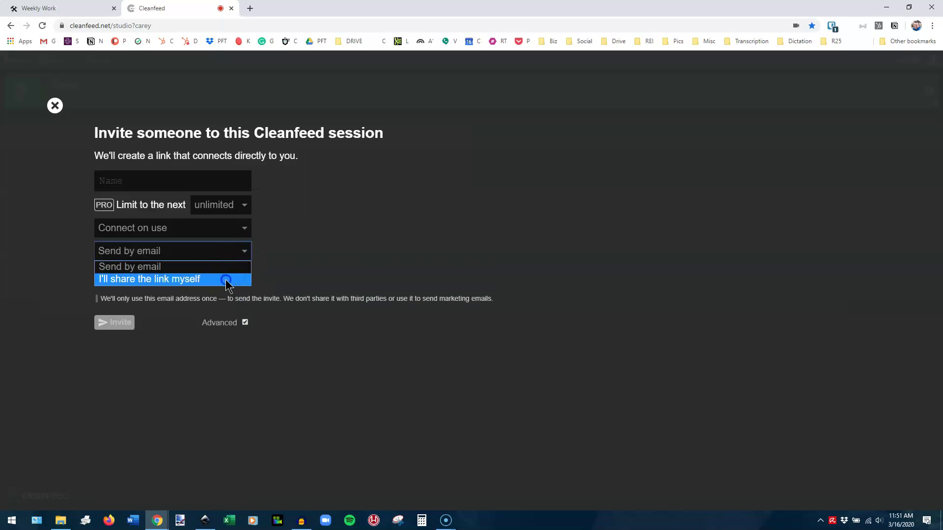
pyautogui.click(227, 281)
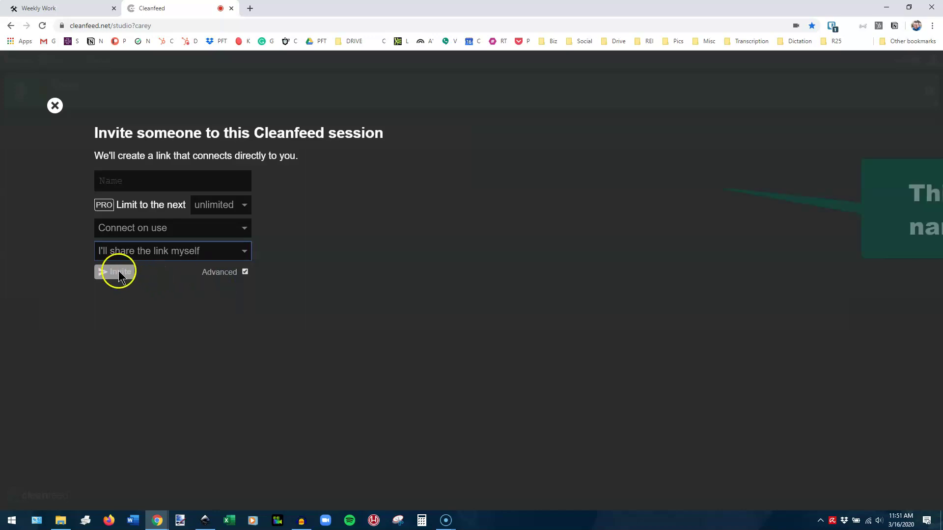
# - Enter the guest's name, generate the invite, and copy the link to the clipboard
pyautogui.click(125, 181)
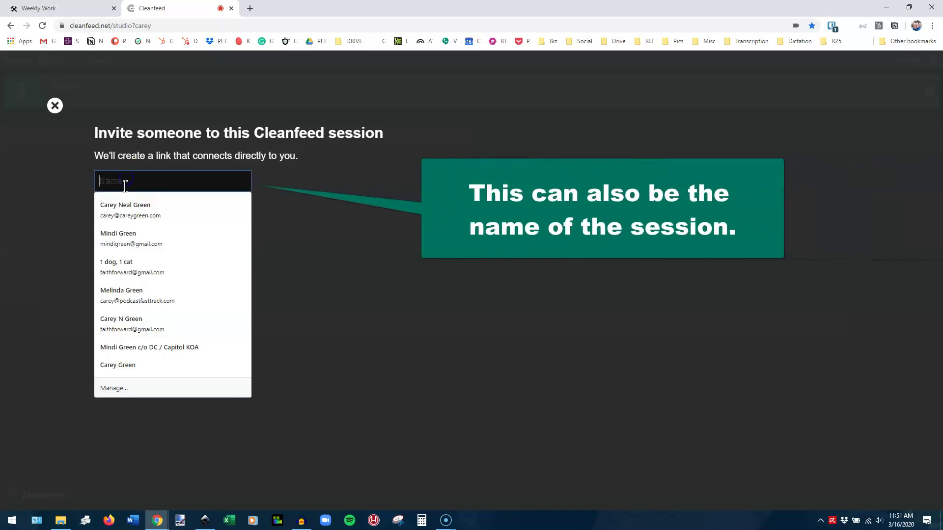
pyautogui.write('Joe Blow')
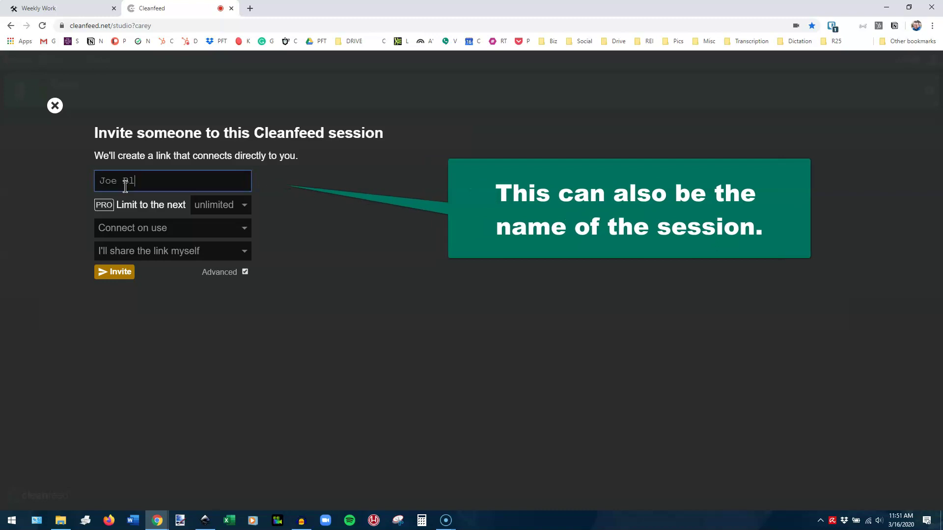
pyautogui.click(120, 273)
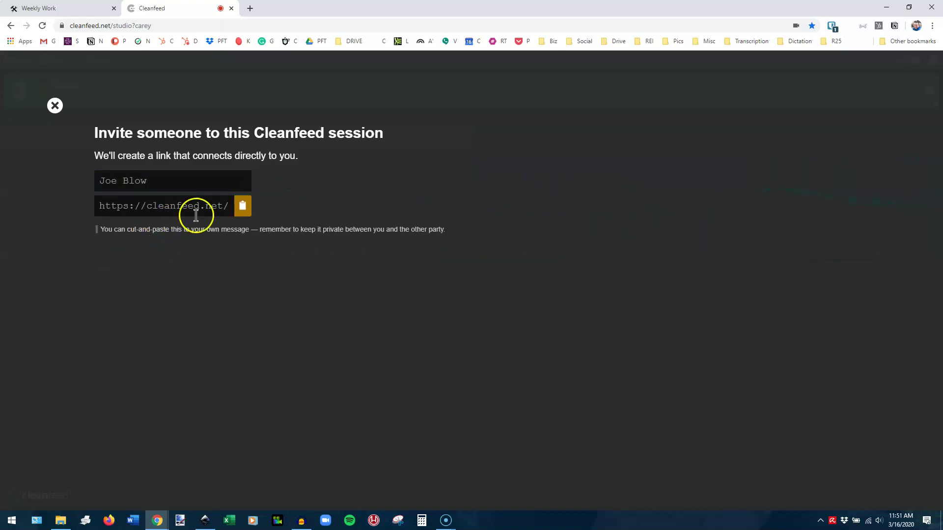
pyautogui.click(244, 207)
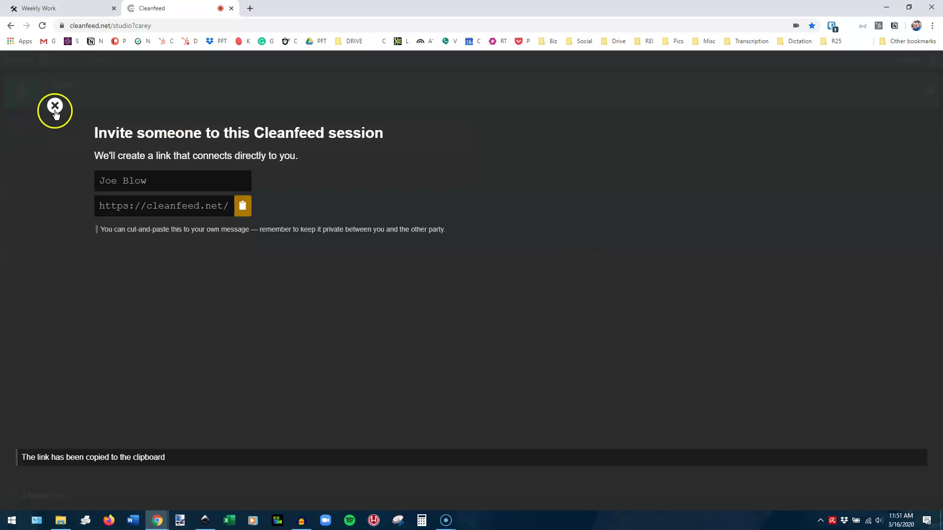
# - Close the invite dialog and collapse the channel settings row
pyautogui.click(55, 108)
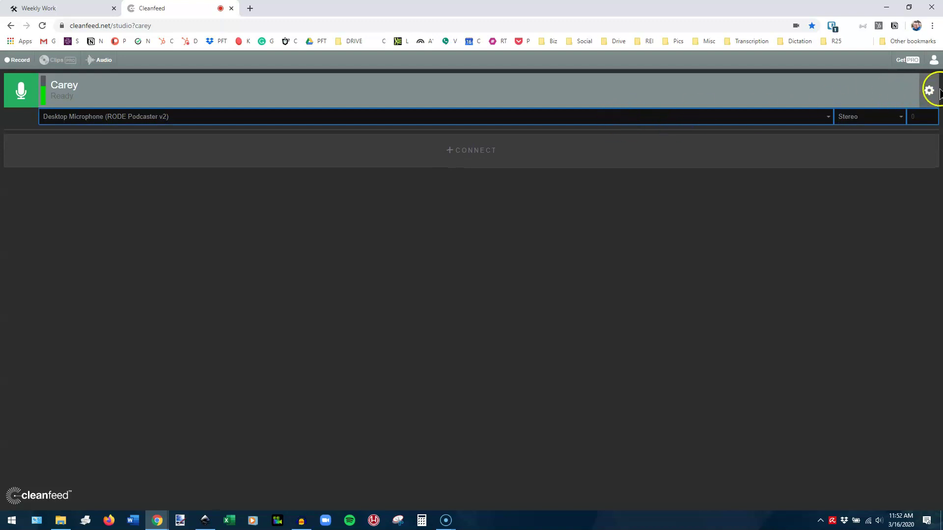
pyautogui.click(929, 91)
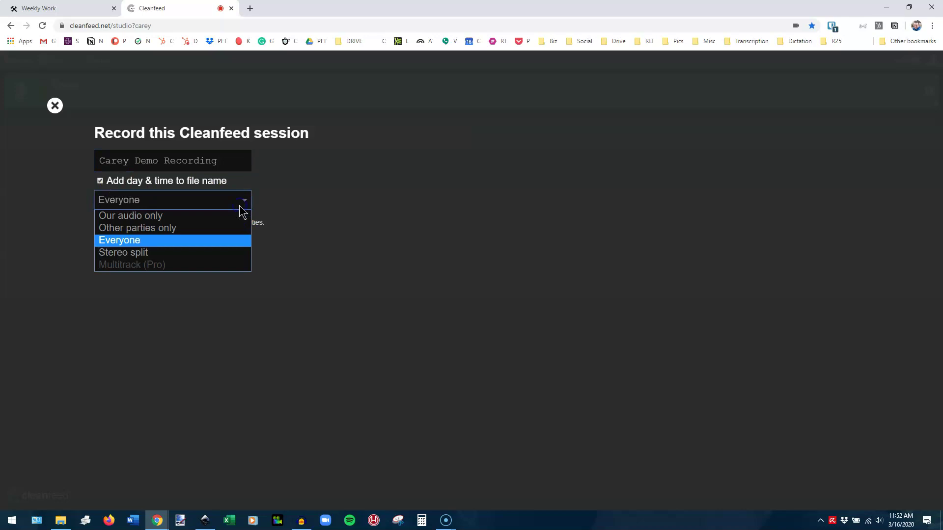
# - Choose Stereo split as the recording mode
pyautogui.click(167, 253)
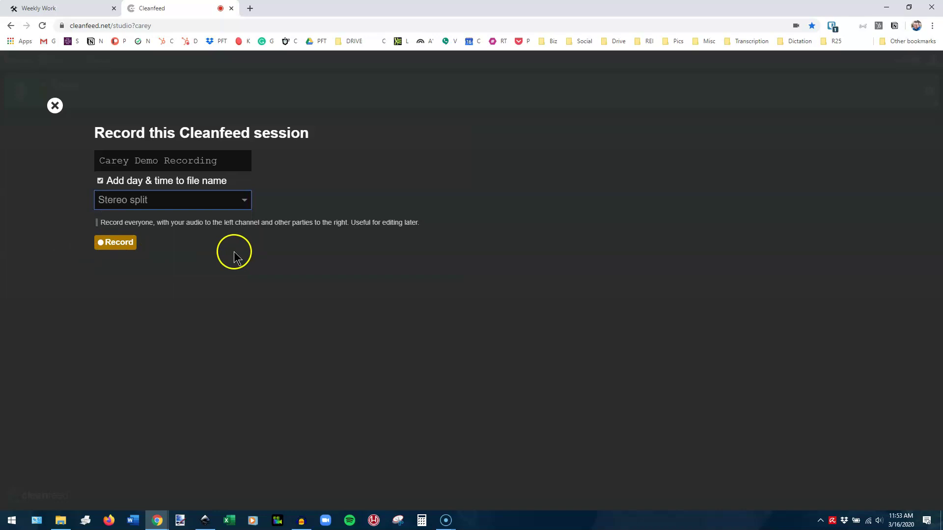
# - Start the recording, pause it at 0:23, then resume it
pyautogui.click(123, 242)
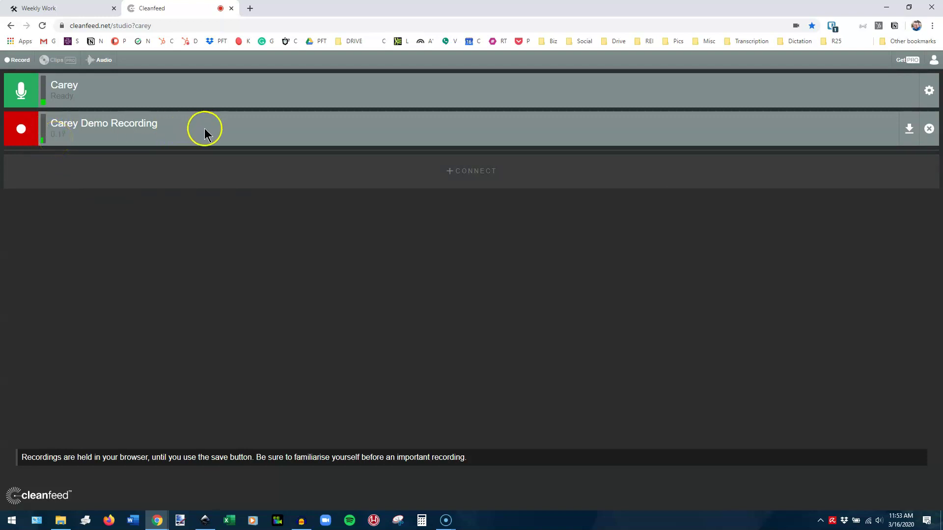
pyautogui.click(21, 128)
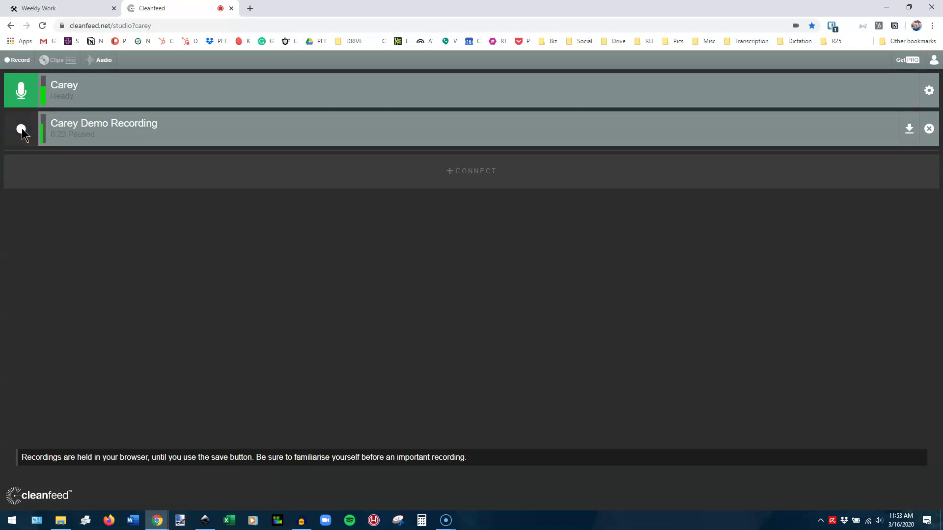
pyautogui.click(63, 136)
pyautogui.click(22, 130)
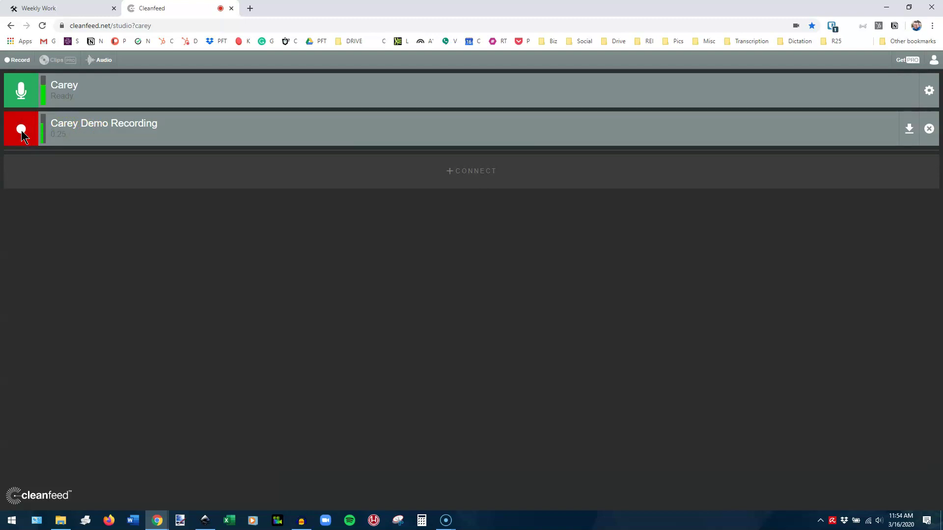
pyautogui.click(21, 130)
# - Pause the recording at 0:34, then cancel the WAV Save As dialog
pyautogui.click(22, 130)
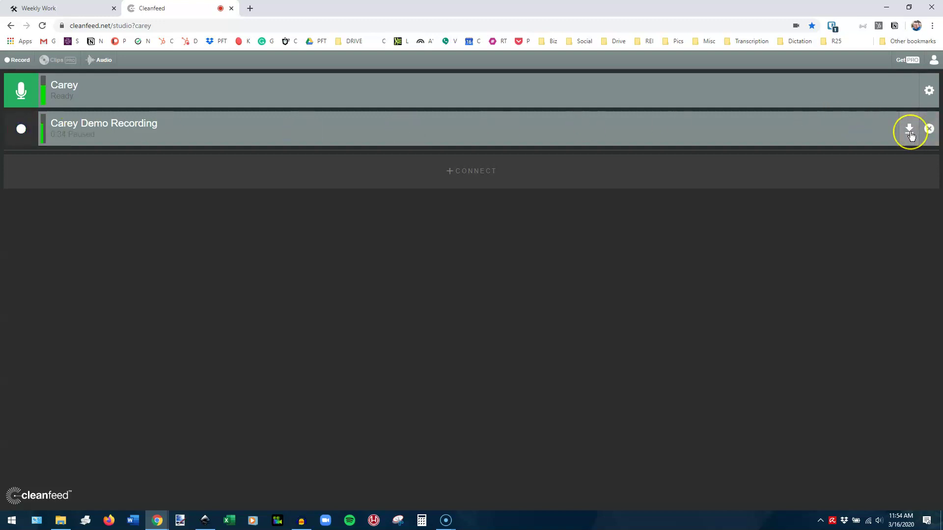
pyautogui.click(909, 131)
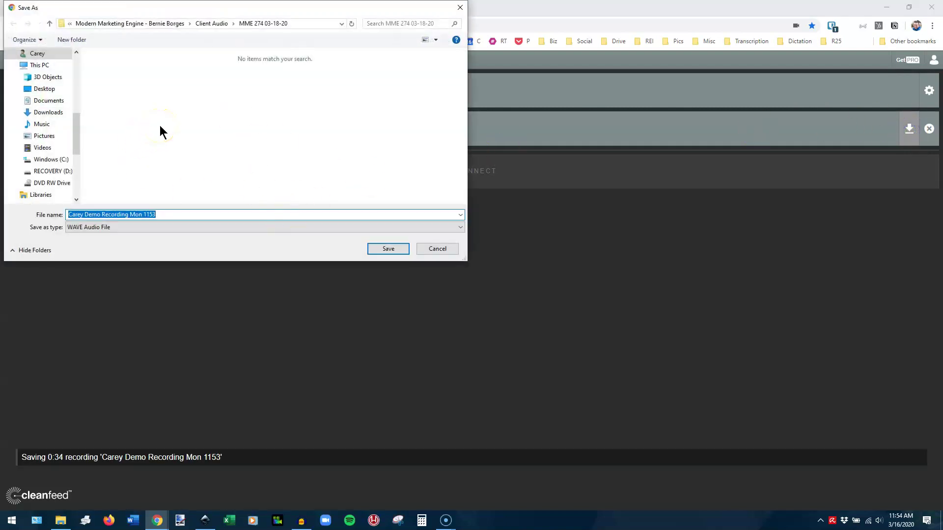
pyautogui.click(438, 249)
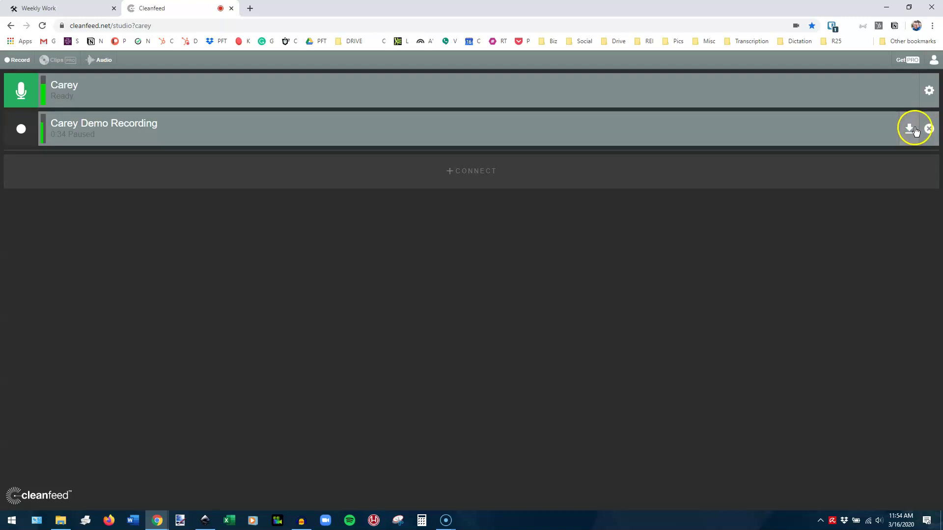
pyautogui.click(915, 131)
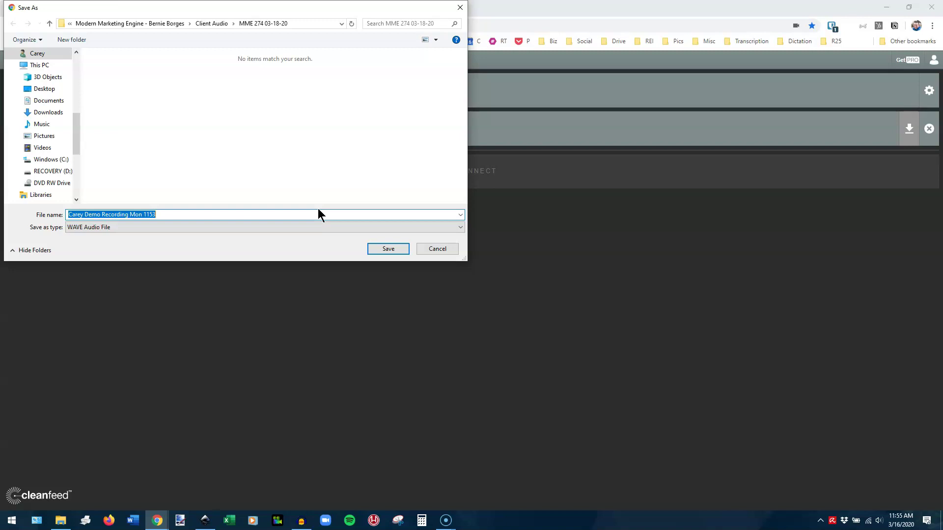
pyautogui.click(444, 249)
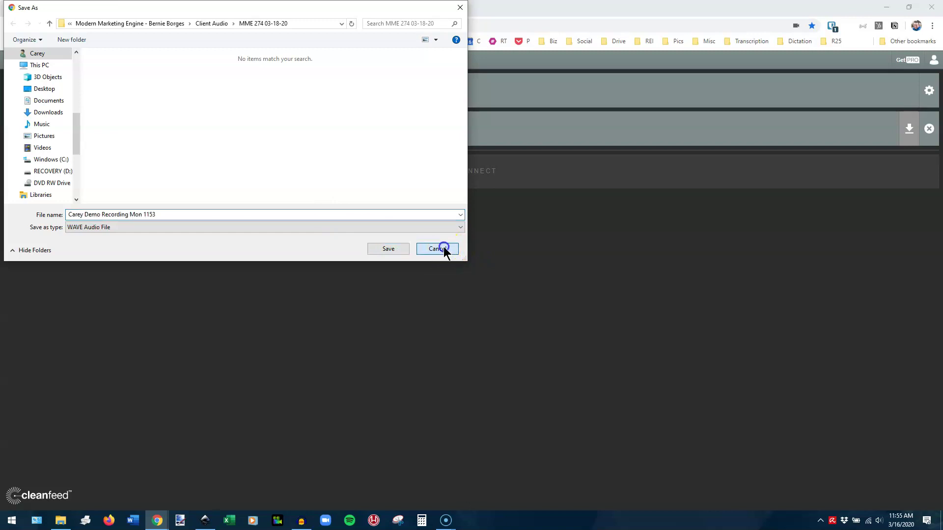